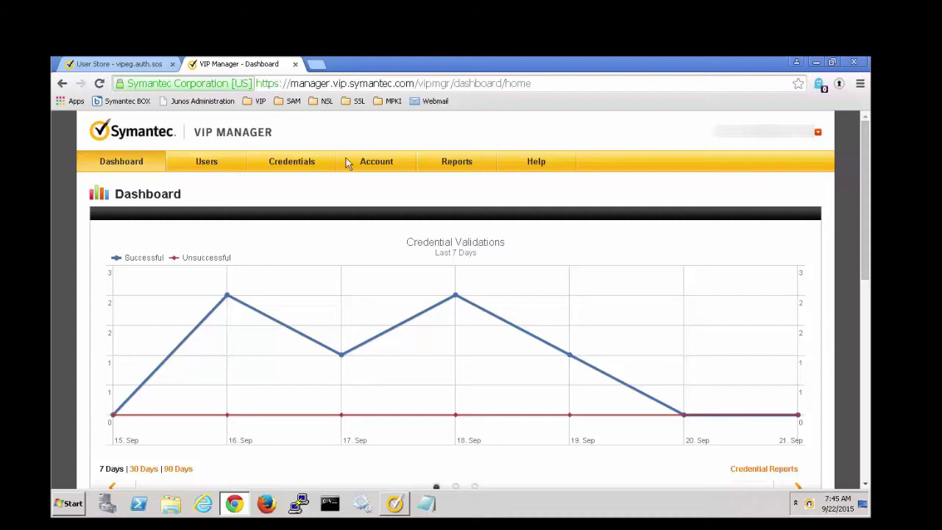
Add a user group named HR in the account's user group management.
left_click(387, 169)
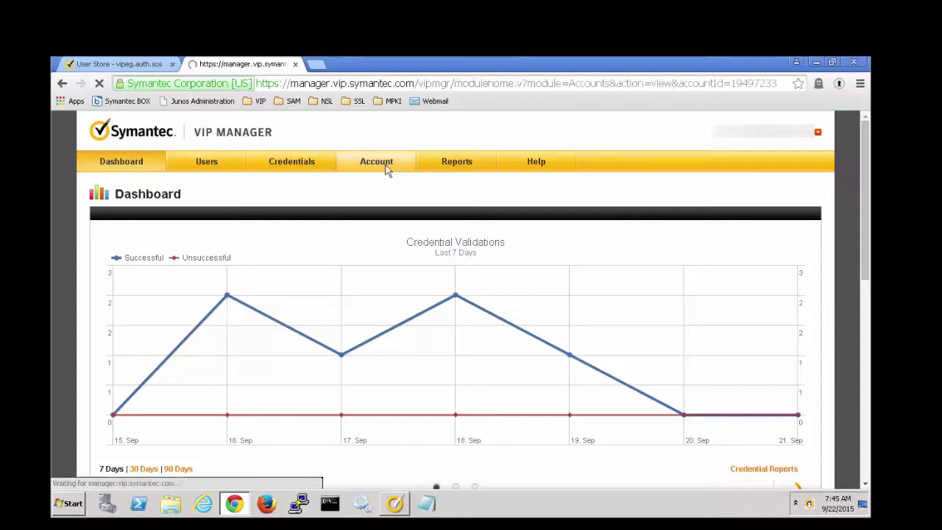
left_click(732, 265)
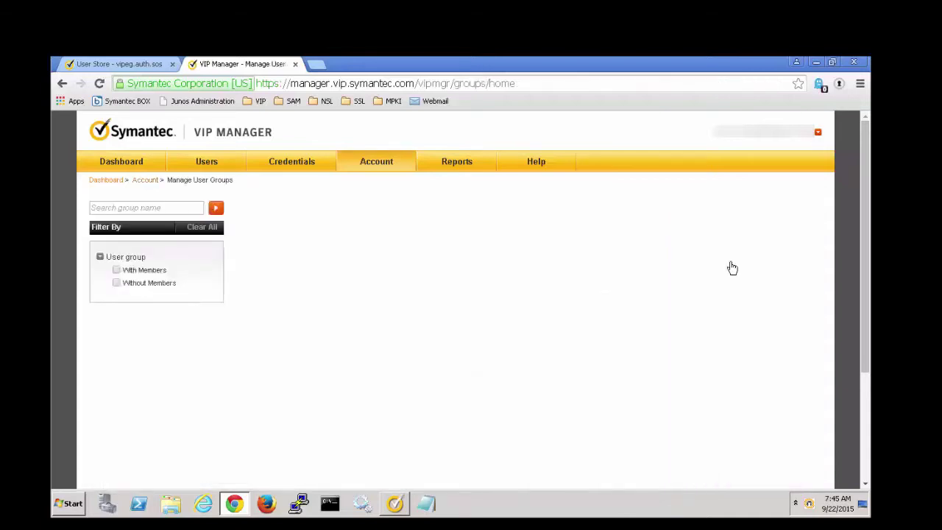
left_click(776, 211)
left_click(435, 262)
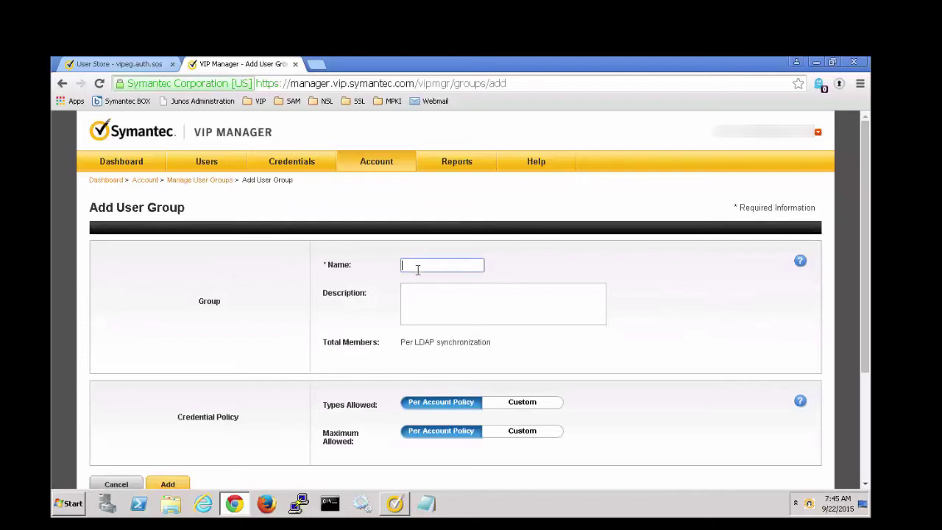
type("HR")
scroll(587, 283, "down", 1)
left_click(162, 421)
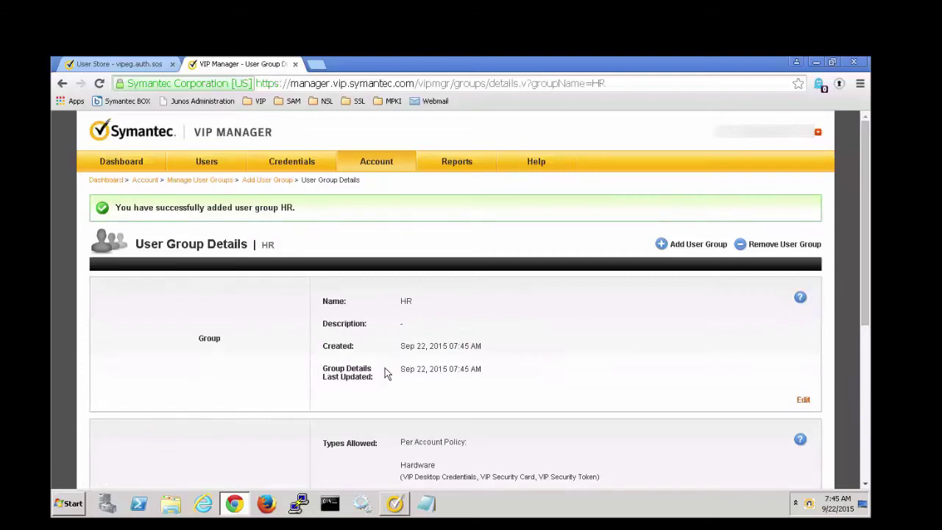
Switch to VIP Enterprise Gateway and start a new VIP user group mapping for the JustHR user store.
left_click(137, 68)
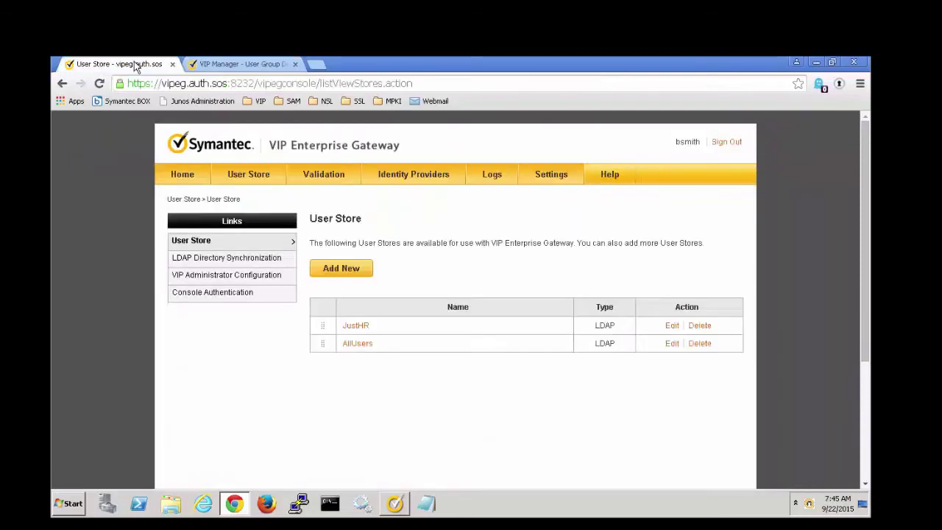
left_click(363, 327)
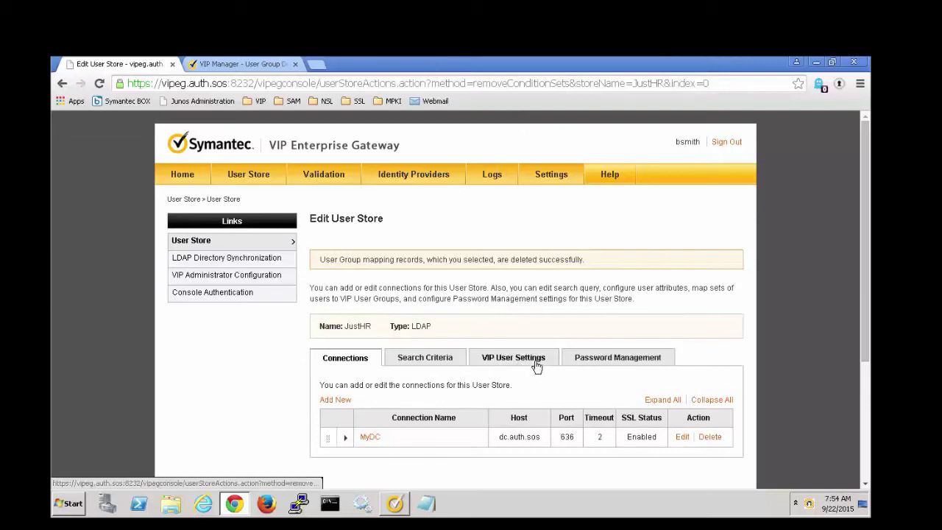
left_click(537, 365)
scroll(357, 375, "down", 3)
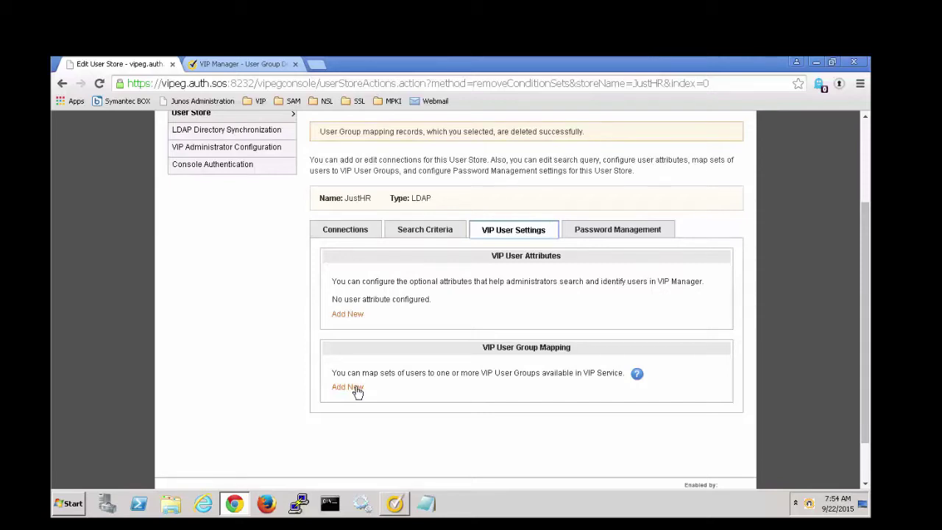
left_click(356, 390)
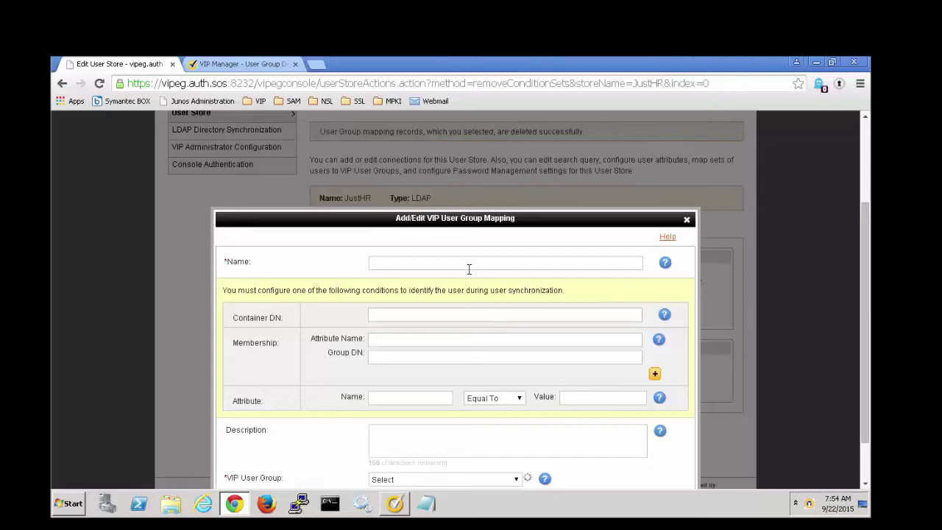
Name the mapping HRUserGroup and set its container DN to OU=HR,DC=auth,DC=sos.
left_click(440, 212)
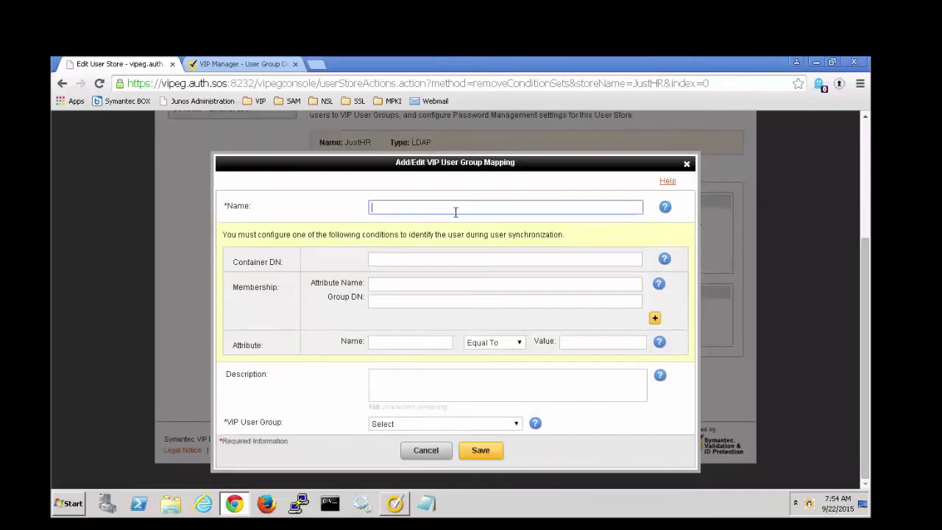
type("HRUserGroup")
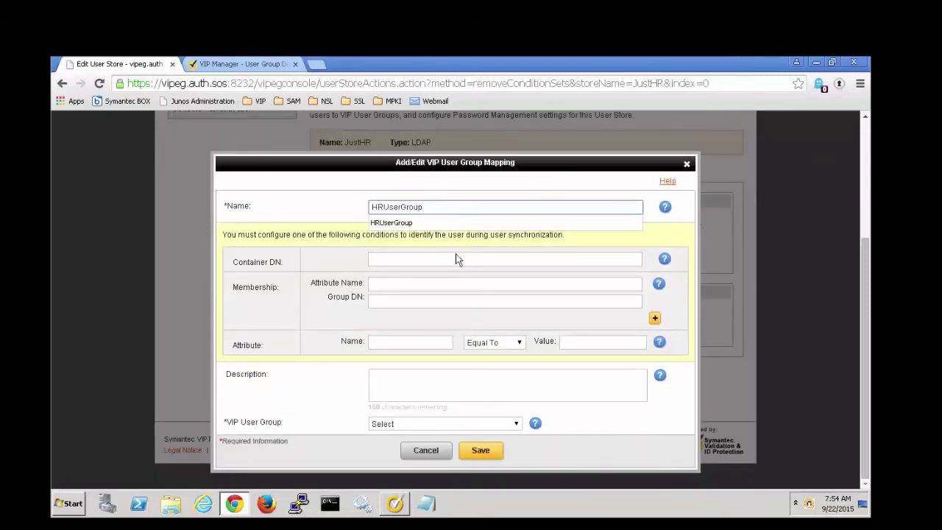
left_click(449, 259)
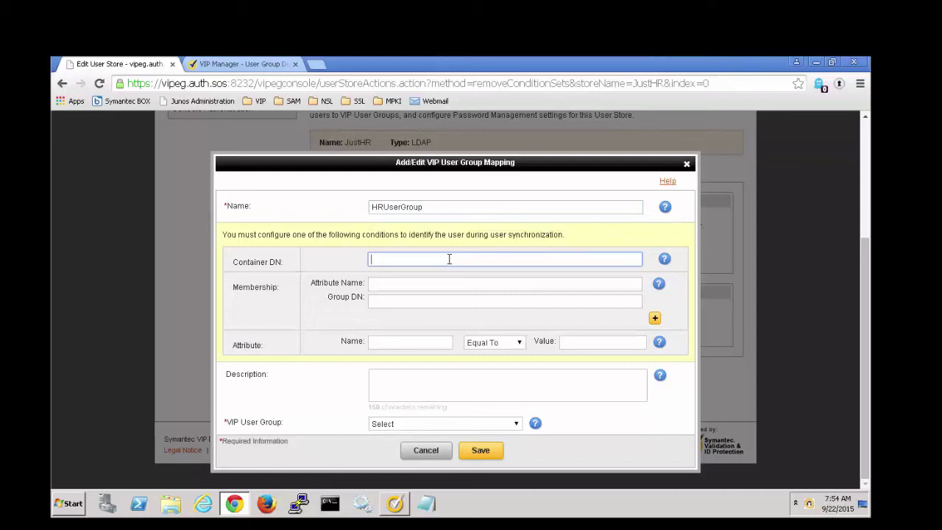
type("OU=HR")
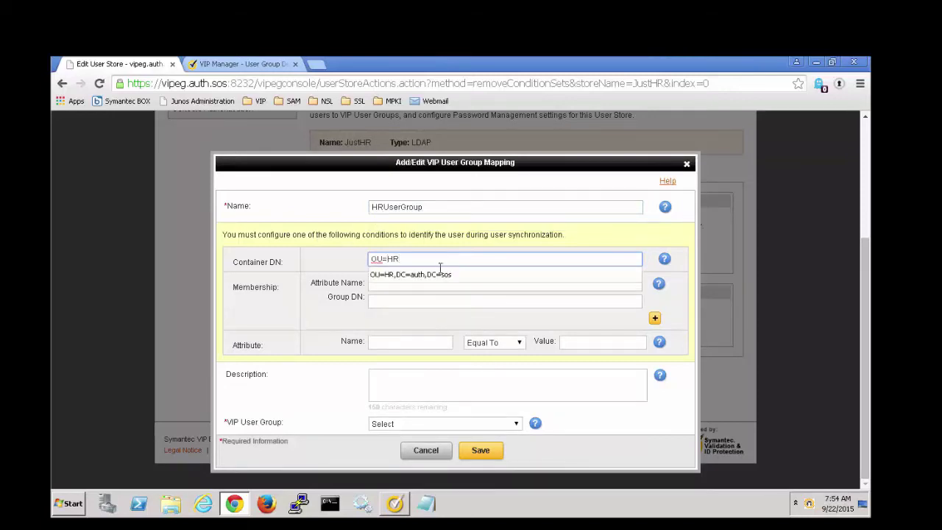
left_click(438, 273)
Set the membership condition to attribute name memberOf and group DN CN=HRUsers,OU=HR,DC=auth,DC=sos.
left_click(438, 283)
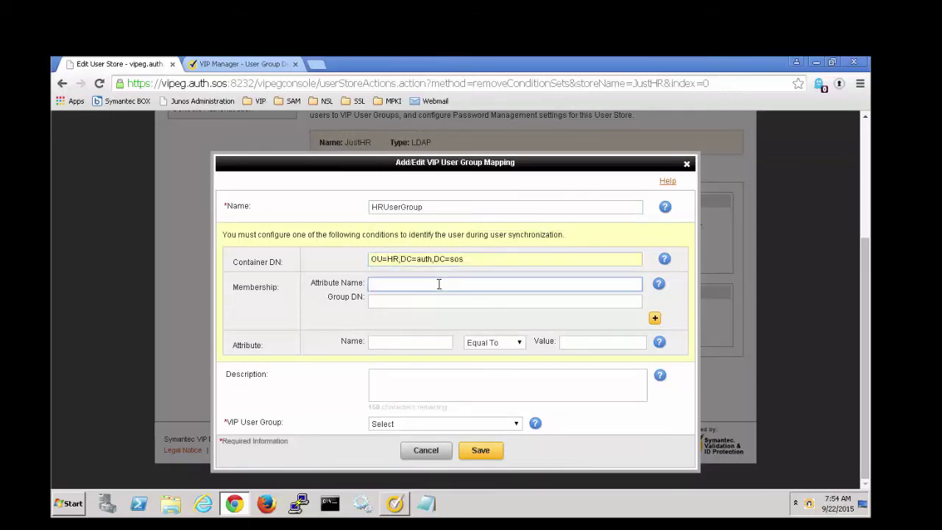
type("memberOf")
left_click_drag(358, 331, 374, 317)
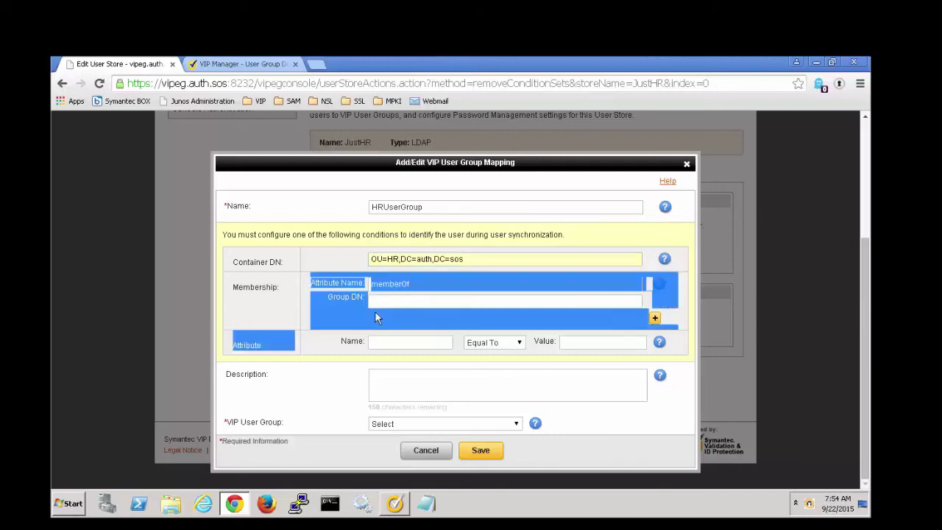
left_click(401, 301)
type("CN=")
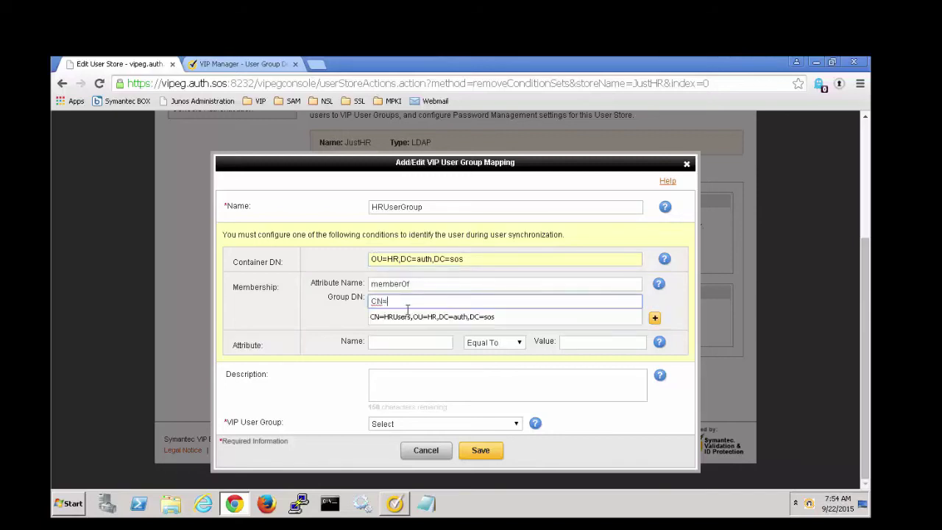
left_click(408, 316)
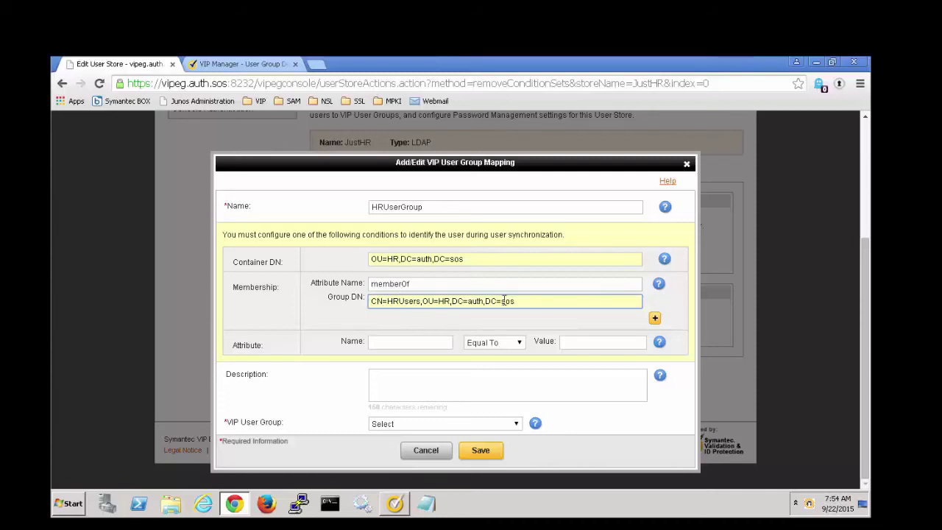
Choose the VIP user group for the HRUserGroup mapping and save the mapping.
left_click(447, 425)
left_click(435, 444)
left_click(476, 454)
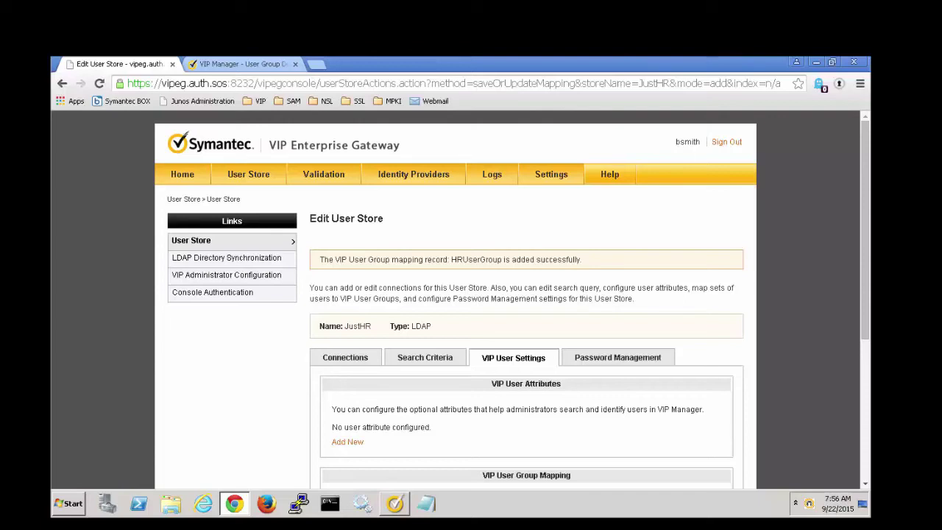
Enable the Add option for user synchronization in the LDAP directory synchronization settings and save them.
left_click(260, 258)
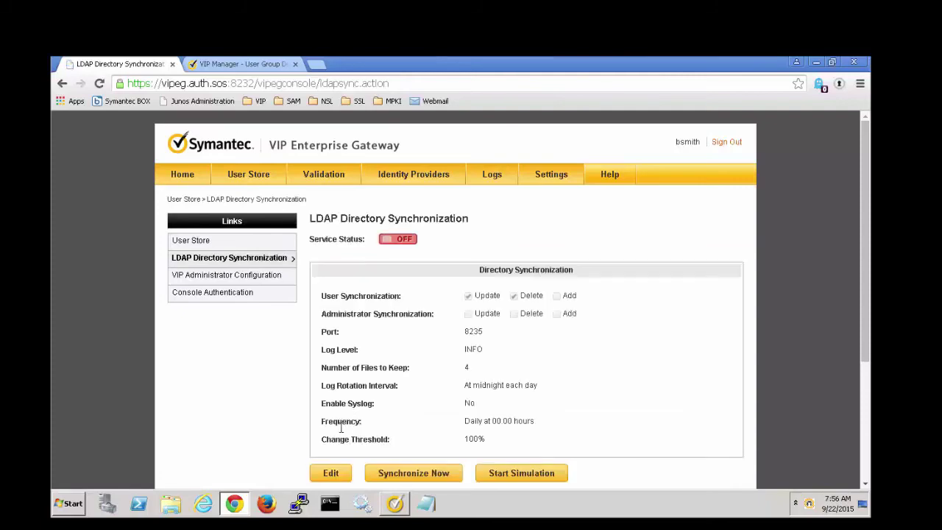
left_click(331, 473)
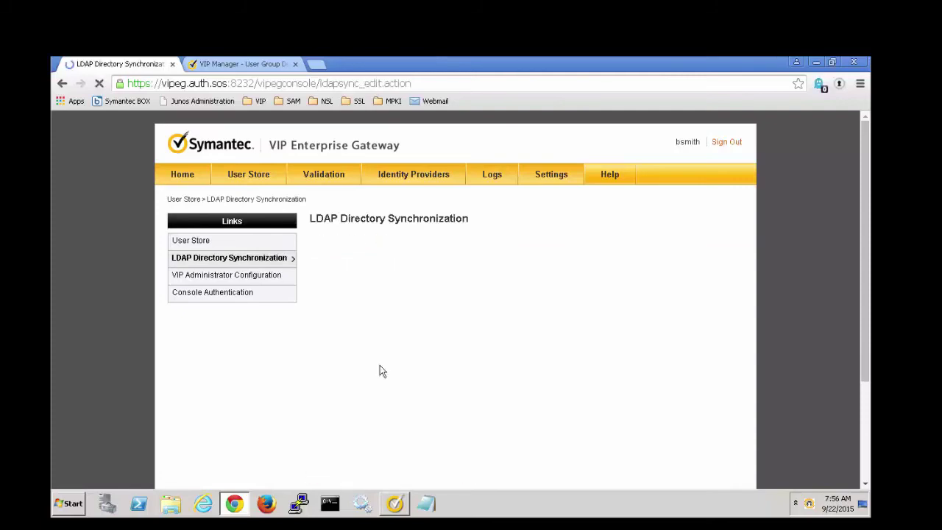
left_click(569, 312)
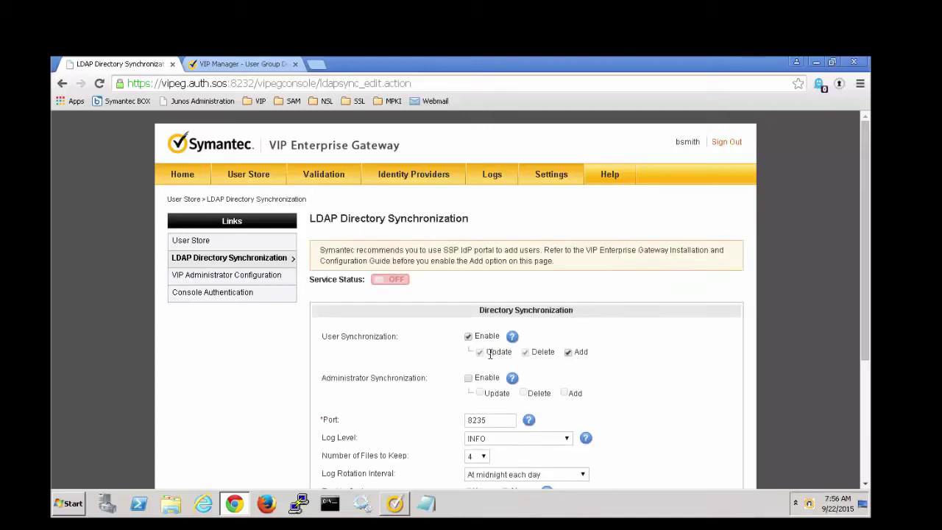
scroll(490, 355, "down", 3)
left_click(562, 380)
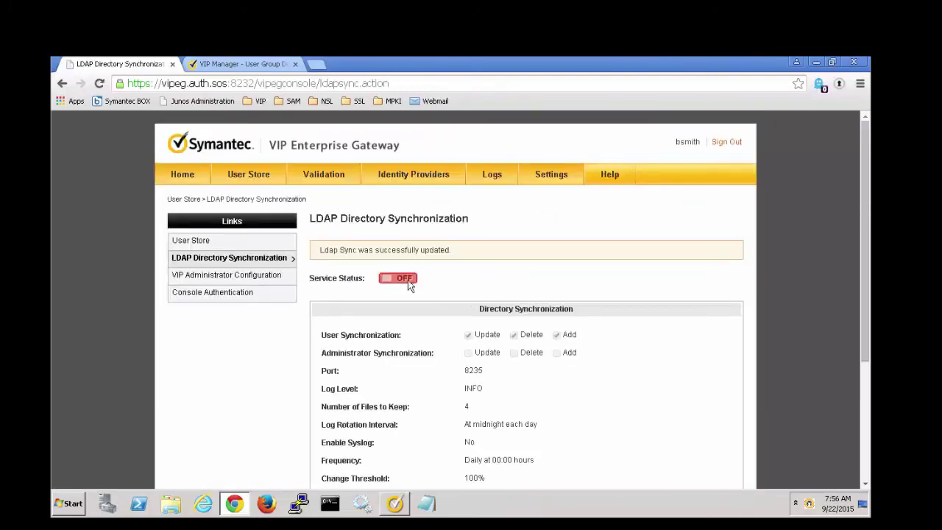
Turn on the LDAP directory synchronization service and start an immediate synchronization.
left_click(402, 284)
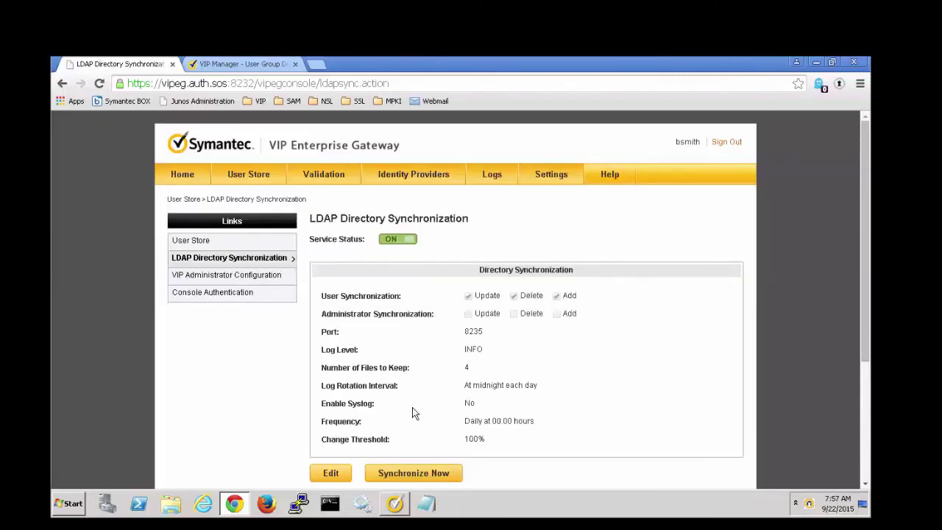
left_click(434, 479)
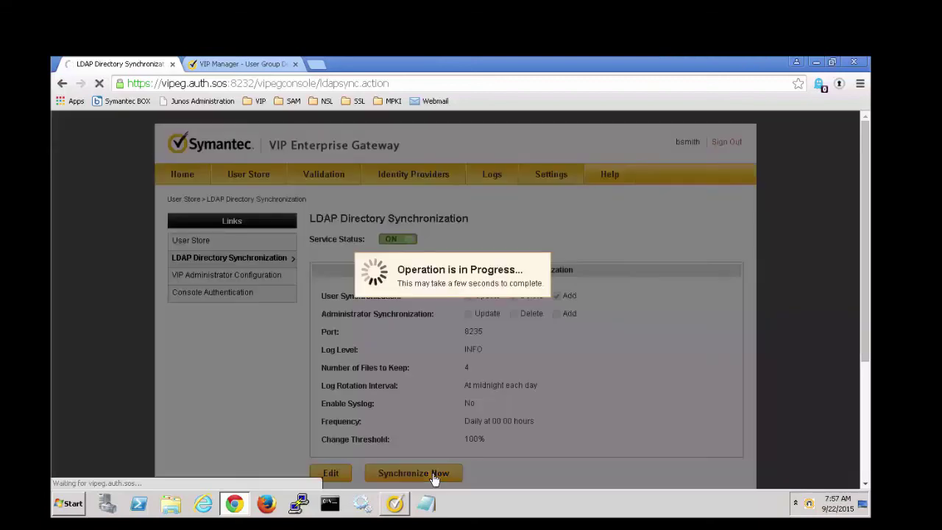